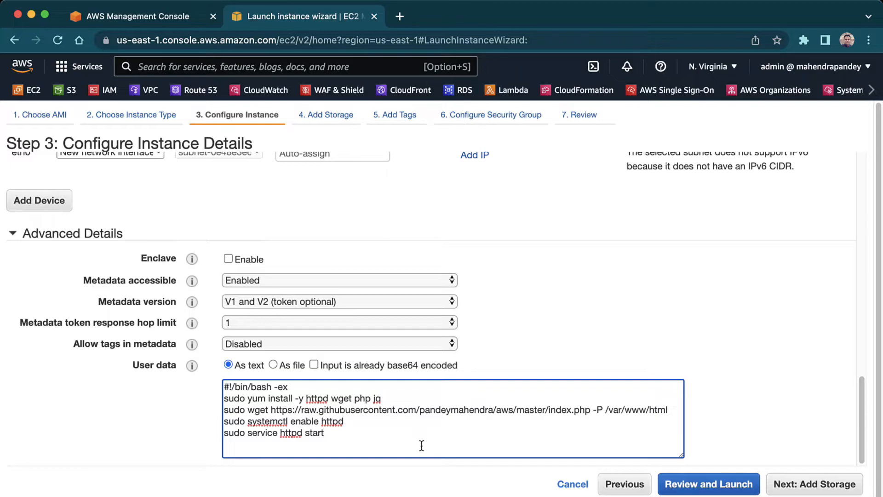
- Keep the default storage, add a Name tag with value VM1, and continue to the security group settings
click(815, 484)
click(819, 483)
text(Name)
key(Tab)
text(VM1)
click(769, 485)
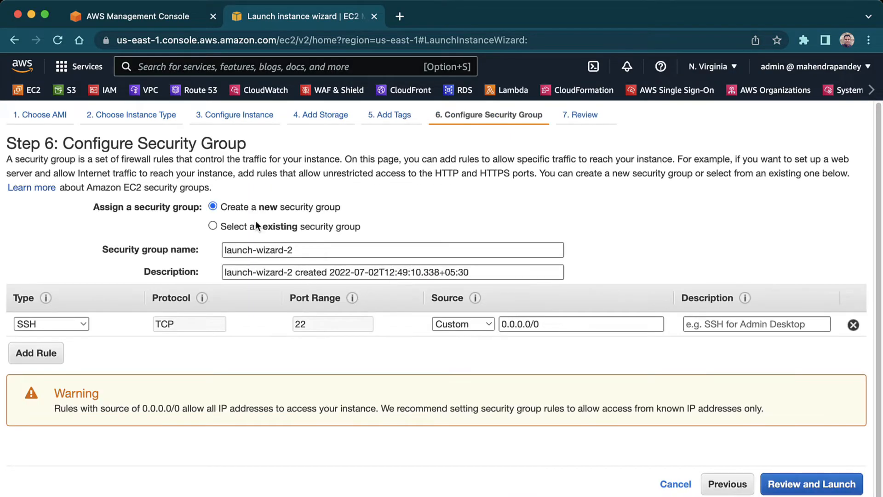
- Assign an existing security group to VM1, launch it with the key pair acknowledged, and return to the instance list
click(264, 227)
click(235, 315)
click(812, 484)
click(839, 484)
click(393, 381)
click(570, 424)
click(808, 482)
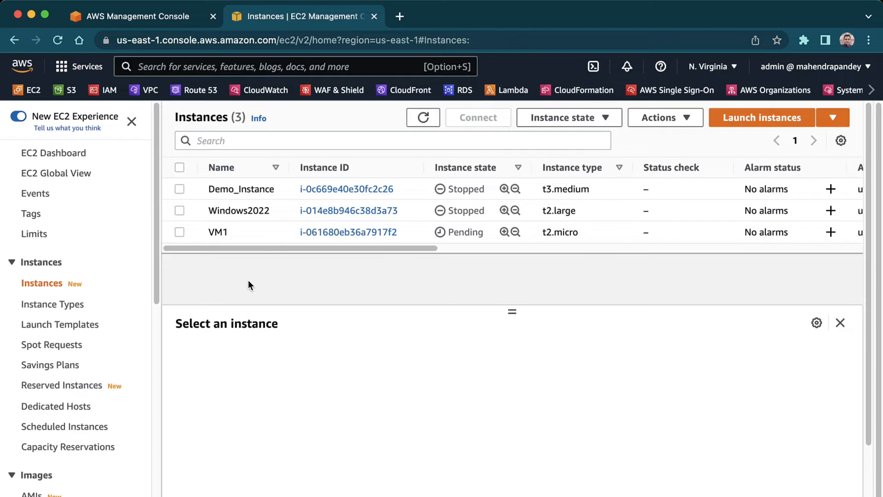
- Start launching another t2.micro instance from the first listed AMI and choose its subnet
click(423, 118)
click(757, 118)
click(790, 372)
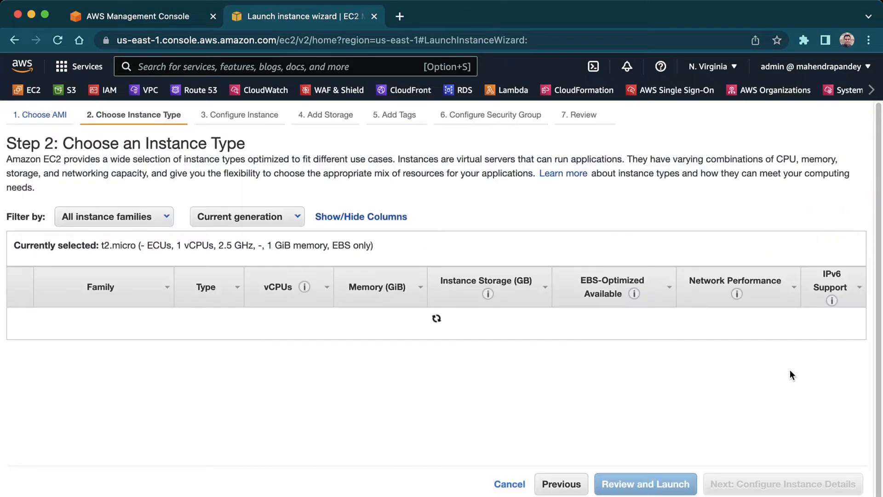
click(789, 487)
click(406, 288)
click(417, 318)
- Allow tags in metadata and paste the httpd setup script that starts with #!/bin/bash -ex as user data
scroll(681, 297, down, 15)
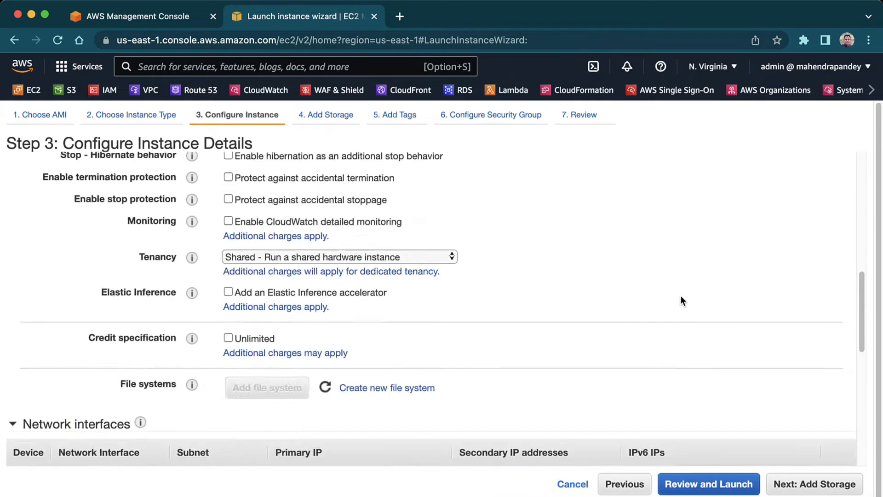
click(291, 396)
text(#!/bin/bash -ex sudo yum install -y httpd wget php zip sudo wget https://raw.githubusercontent.com/pandeymahendra/aws/master/index.php -P /var/www/html sudo systemctl enable httpd sudo service httpd start)
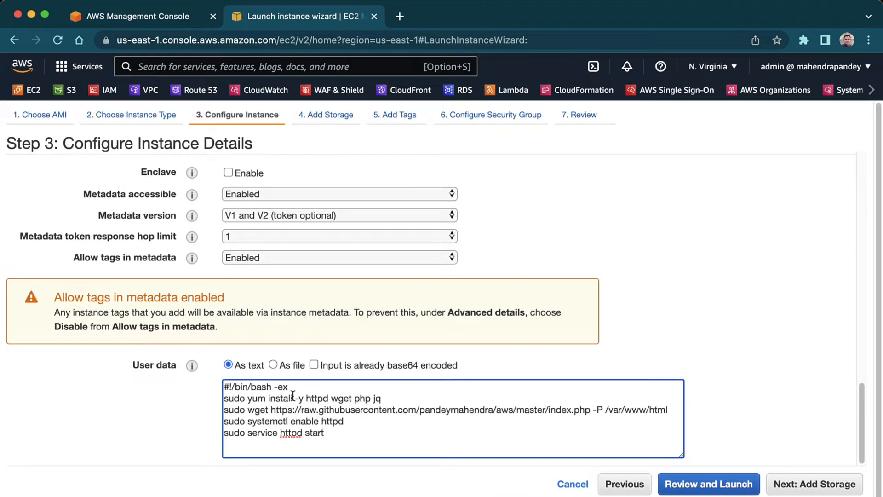
- Keep the default storage, add a Name tag with value VM2, and continue to the security group settings
click(843, 488)
click(843, 484)
click(29, 339)
text(Name)
key(Tab)
text(VM2)
click(847, 483)
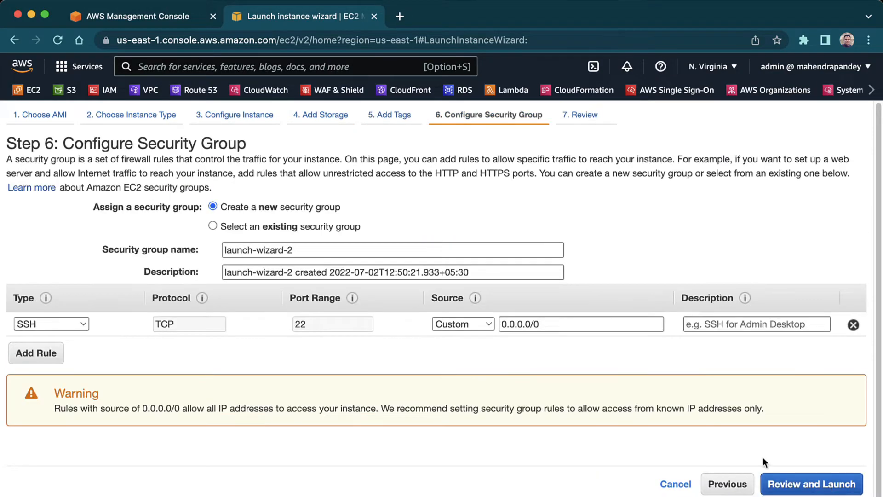
- Assign an existing security group to VM2, launch it with the key pair acknowledged, and return to the instance list
click(212, 225)
click(263, 318)
click(823, 483)
click(839, 483)
click(240, 372)
click(611, 428)
scroll(555, 300, down, 3)
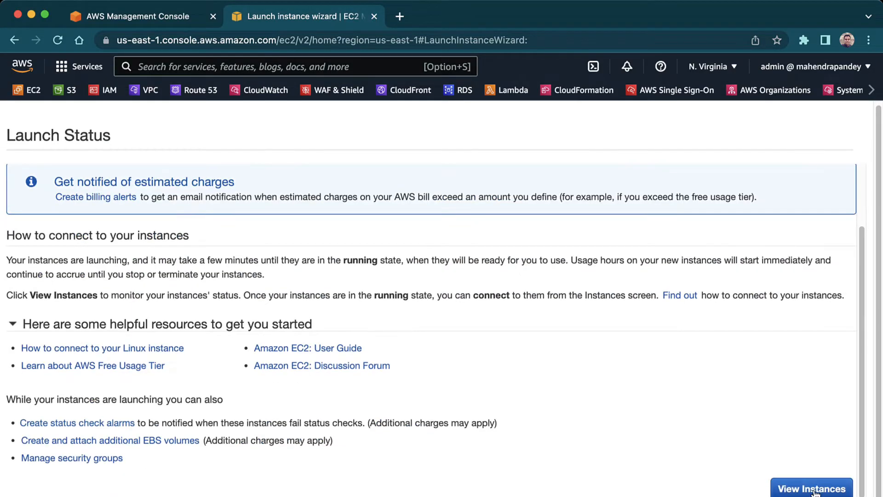
click(811, 487)
- Copy VM1's public IPv4 address, check its web page in a new tab, and close that tab
click(180, 229)
click(359, 364)
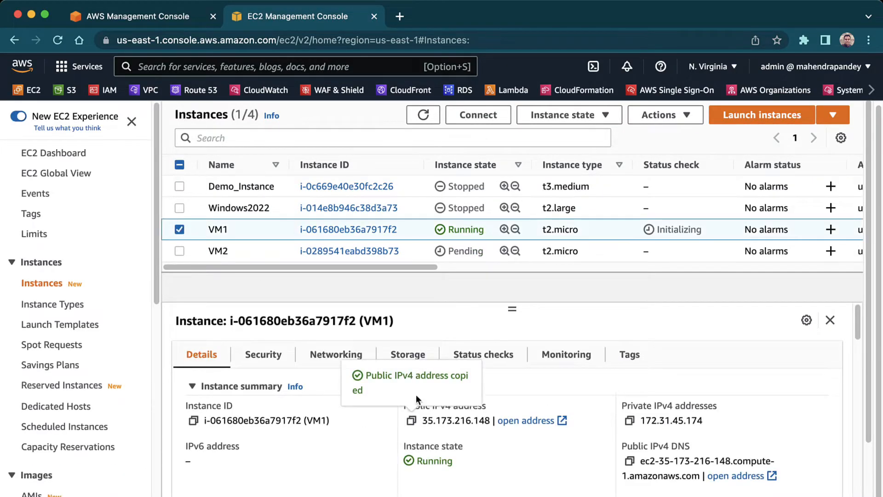
click(400, 17)
key(super+v)
key(Return)
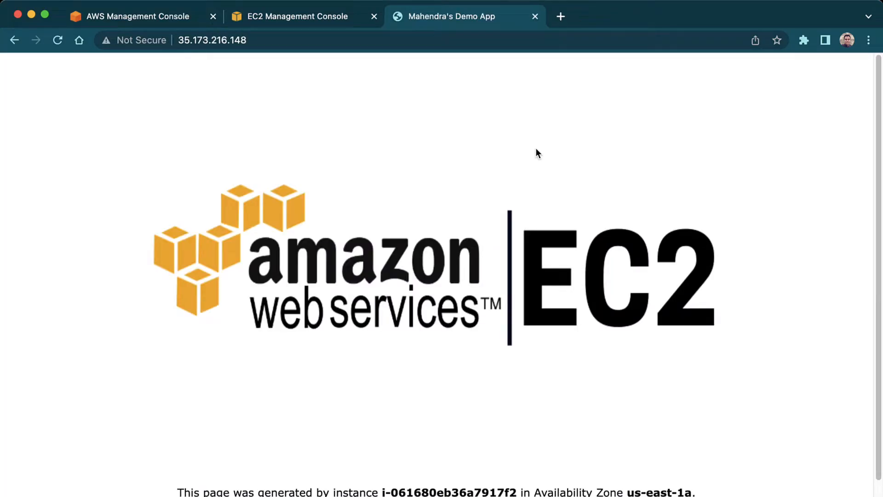
key(super+minus)
key(super+minus)
click(535, 17)
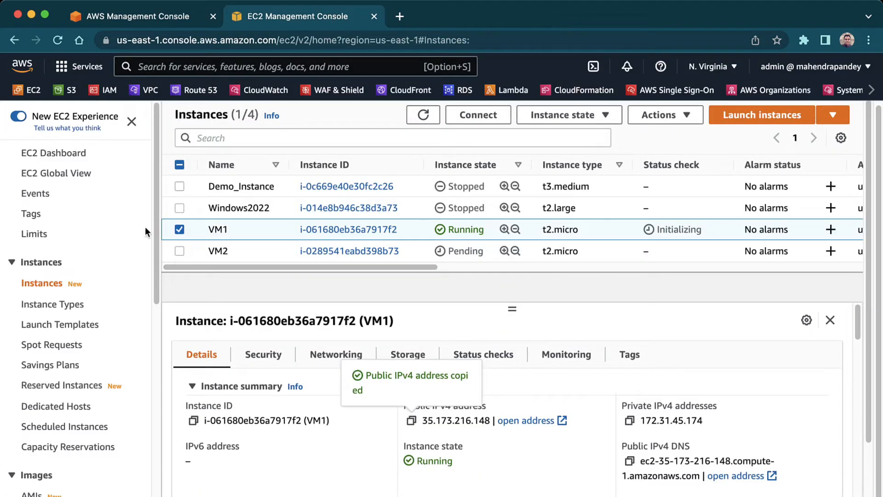
- Refresh the instance list and sort it by Name in ascending order
click(423, 114)
click(254, 168)
click(256, 169)
click(256, 169)
click(421, 115)
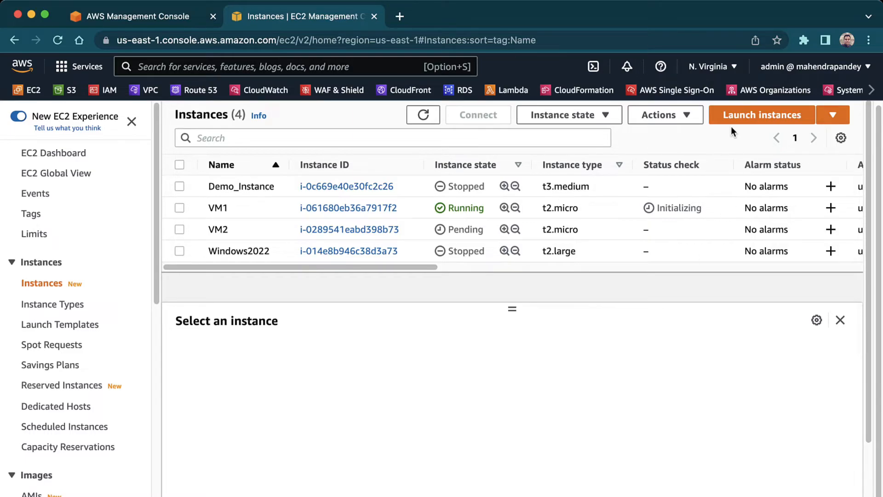
- Switch the Region to Asia Pacific (Mumbai) and start launching an instance from the 64-bit (x86) Amazon Linux 2 AMI, Kernel 5.10
click(710, 67)
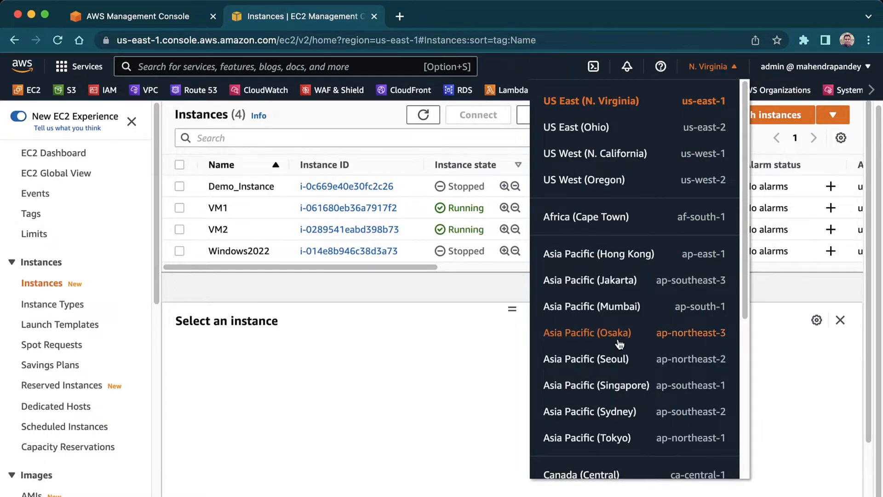
click(616, 307)
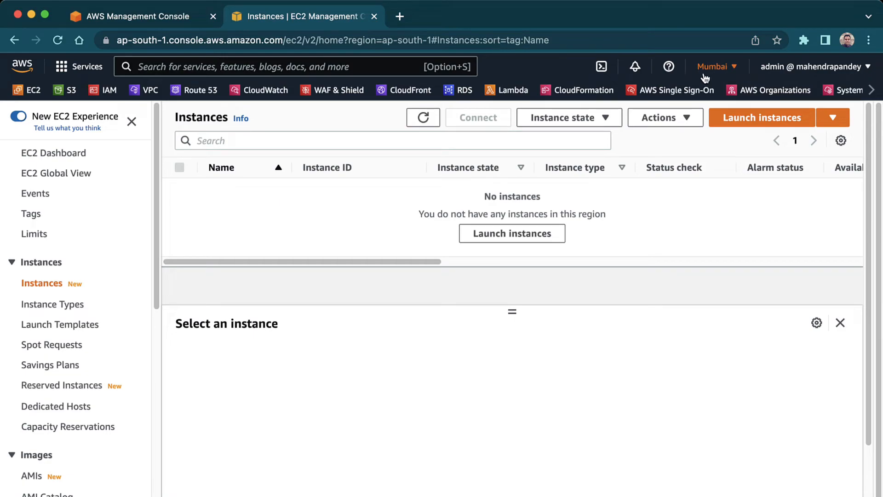
click(764, 118)
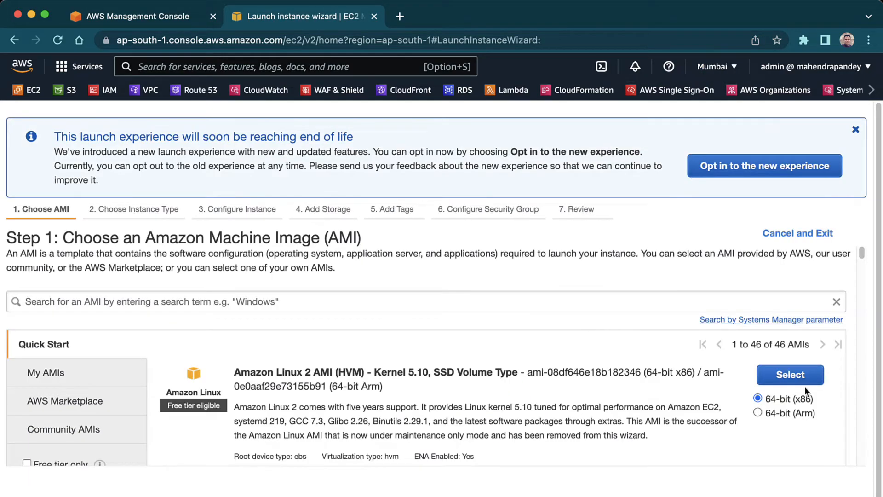
click(790, 374)
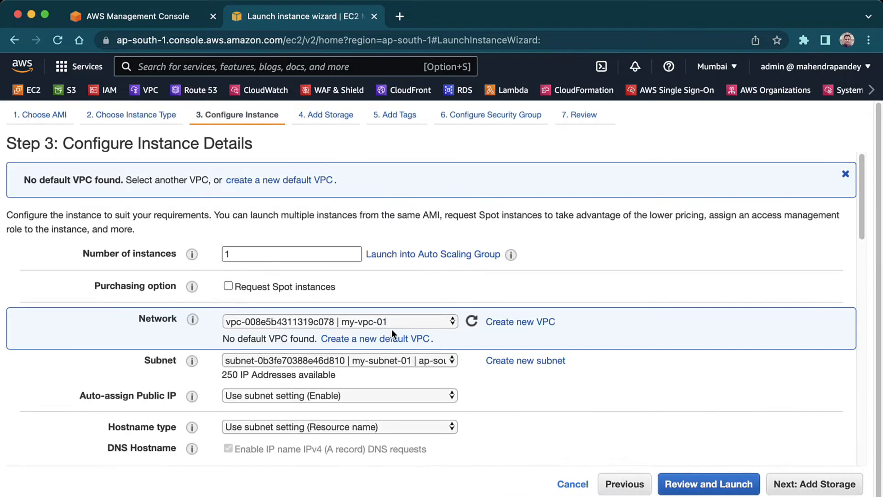
- Place the instance in my-subnet-01 (ap-south-1a) and paste the #!/bin/bash -ex script from the clipboard history as user data
click(460, 305)
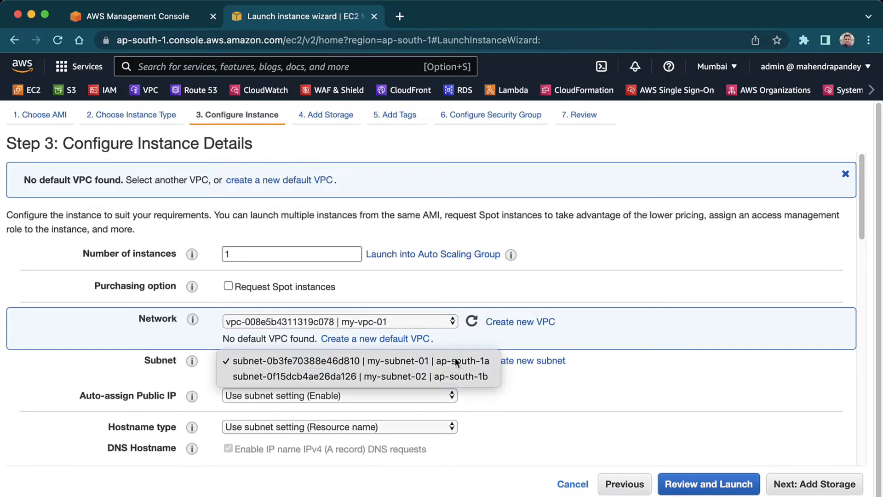
click(460, 305)
scroll(415, 301, down, 15)
click(297, 409)
key(super+v)
key(super+z)
click(459, 1)
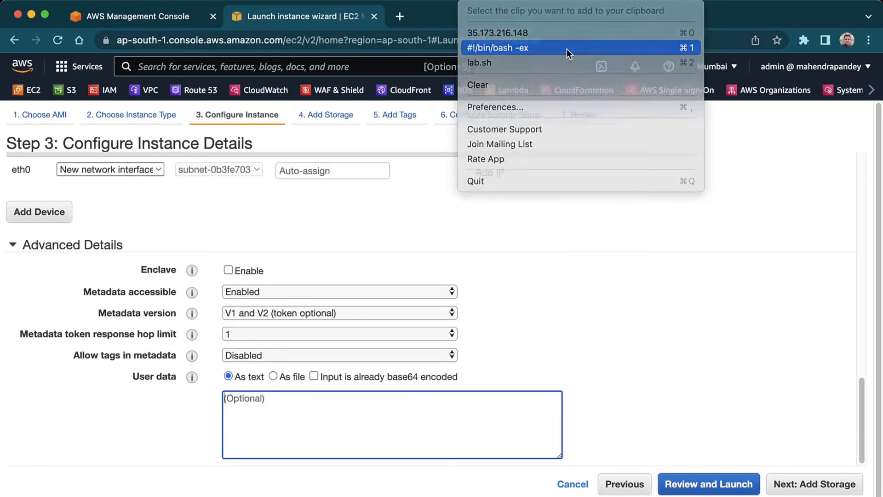
click(568, 49)
key(super+v)
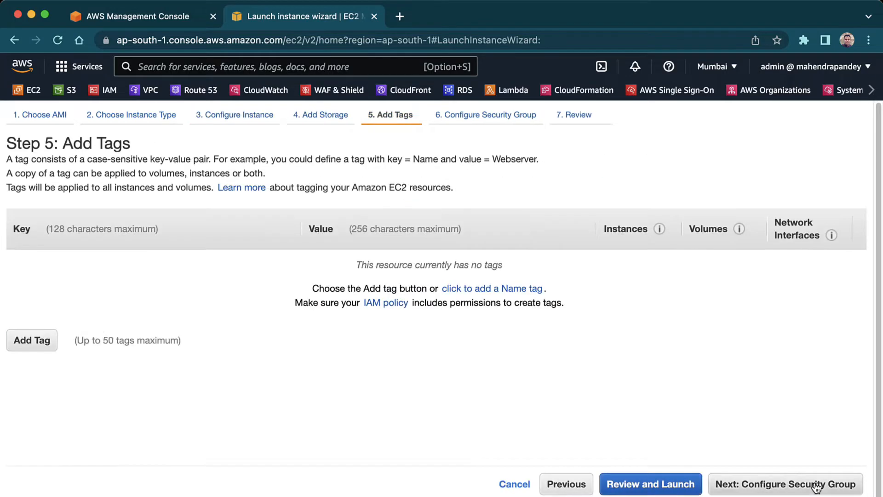
- Add a Name tag with value VM3 and continue to the security group settings
text(N)
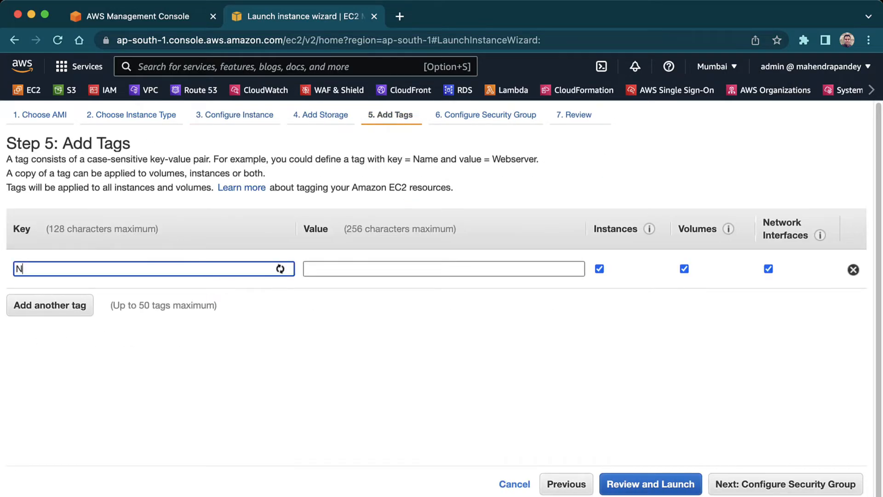
text(ame)
key(Tab)
text(VM1)
click(806, 489)
- Assign the existing Mum-Demo-SG security group to VM3 and launch it with the key pair acknowledged
click(213, 226)
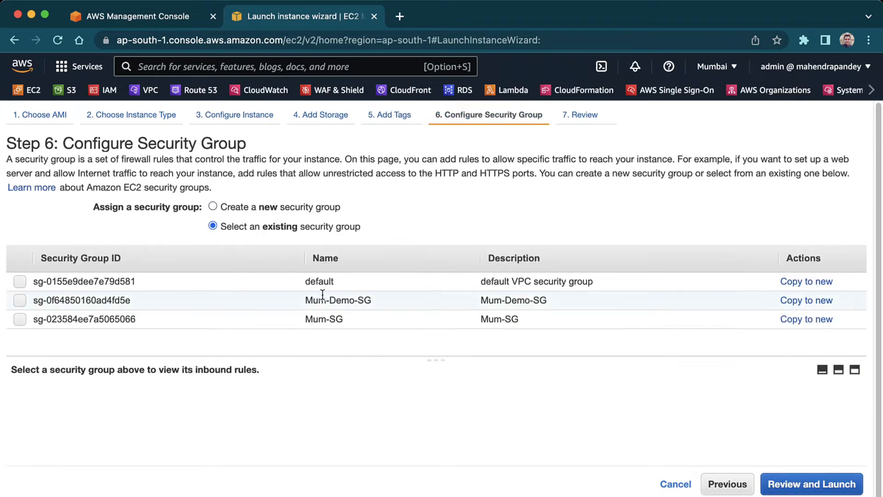
click(322, 299)
click(839, 490)
click(332, 372)
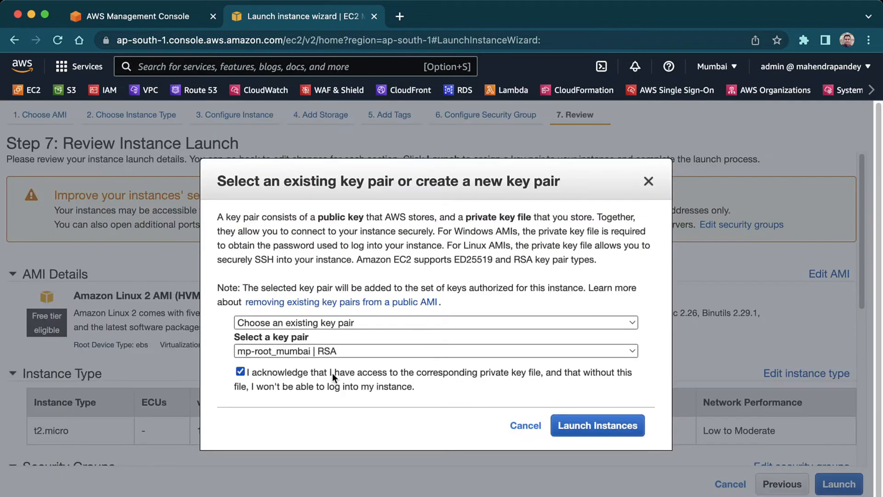
click(598, 424)
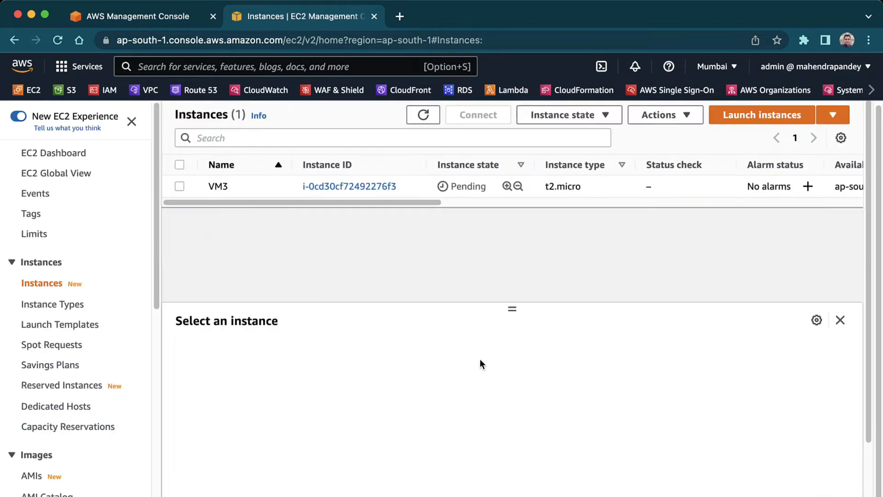
- Start another Amazon Linux 2 instance with tags in metadata allowed and the httpd setup script as user data, keeping the default storage
click(766, 120)
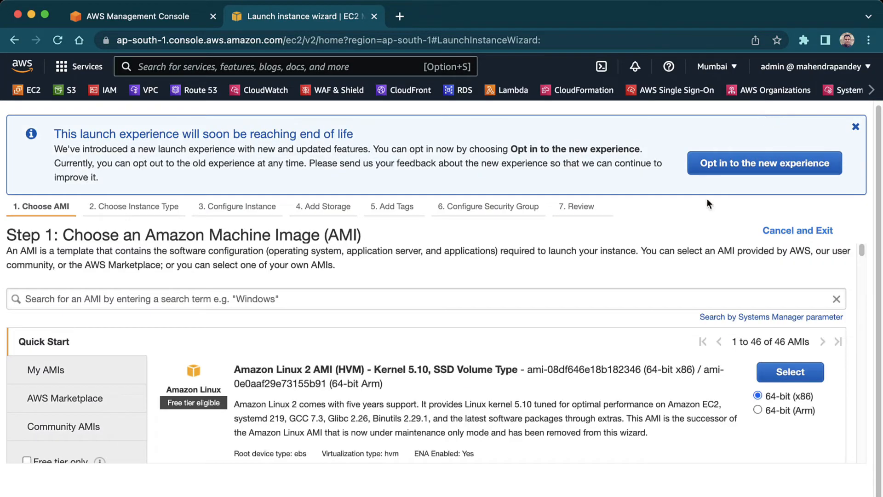
click(795, 374)
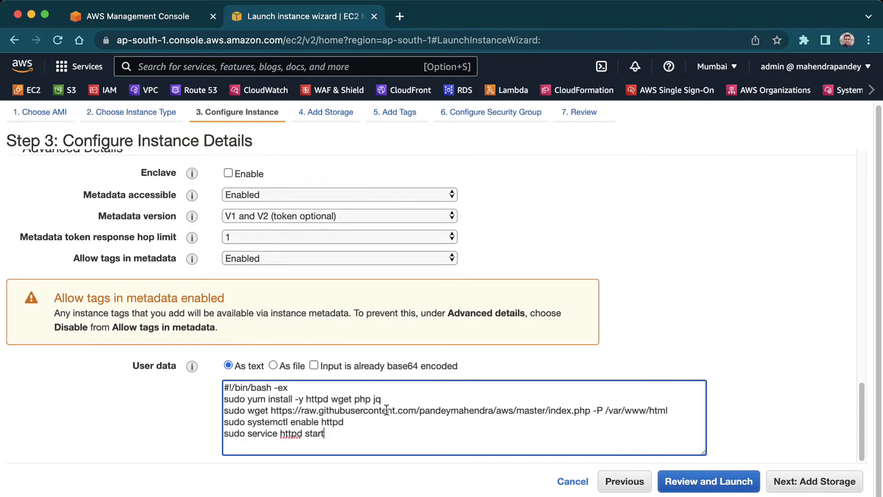
click(815, 481)
click(800, 480)
- Add a Name tag with value VM4 and launch the instance
click(29, 335)
text(Name)
key(Tab)
text(VM4)
click(785, 481)
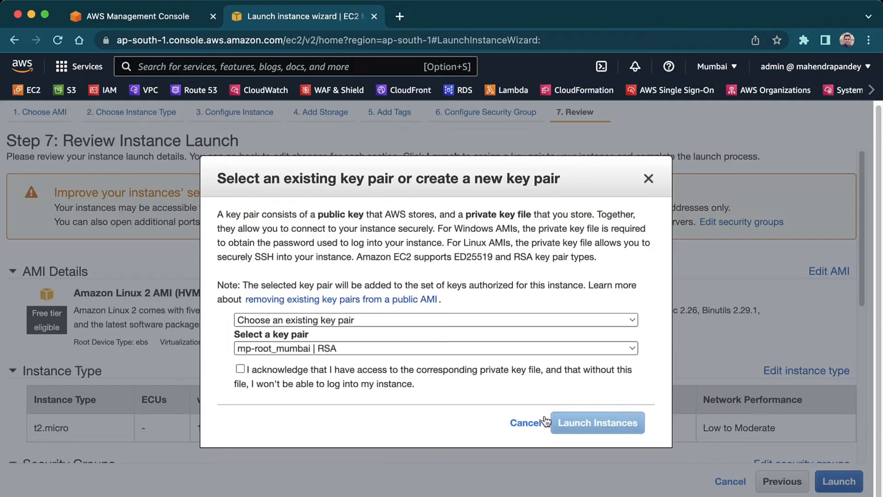
click(598, 420)
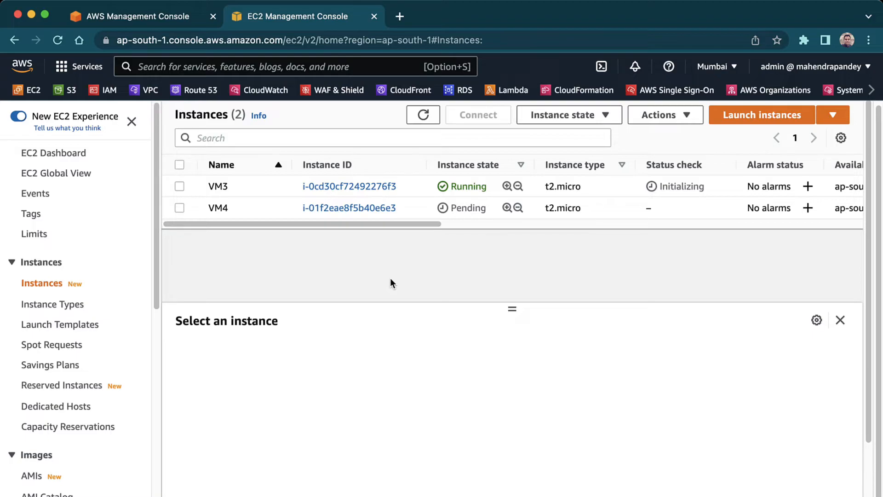
- Search the services for "global", open Global Accelerator in a new tab, and view its Region list
click(342, 67)
text(global)
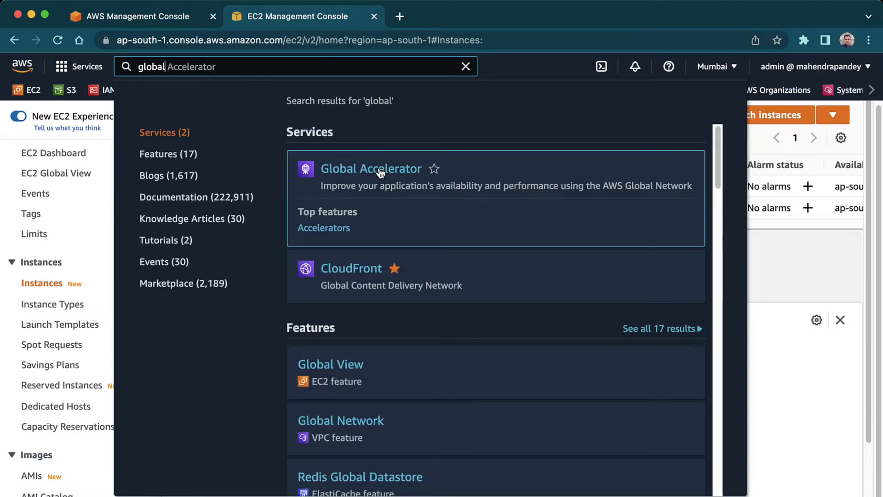
super+click(380, 170)
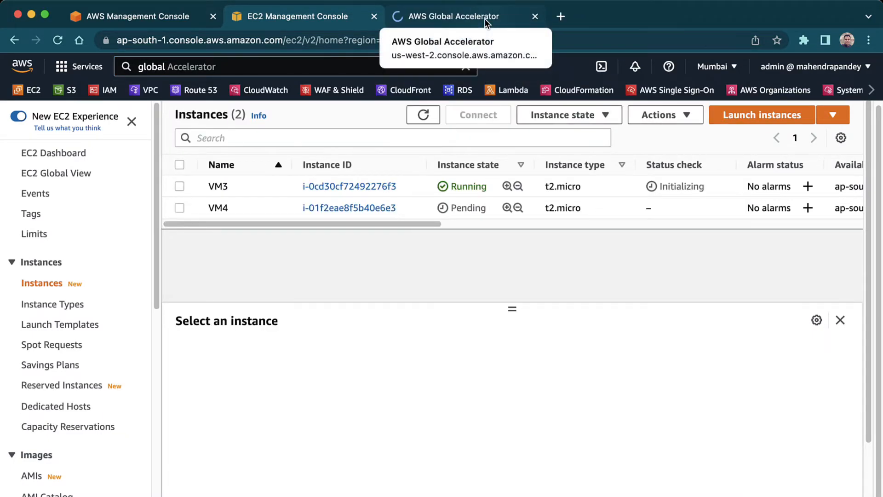
click(484, 18)
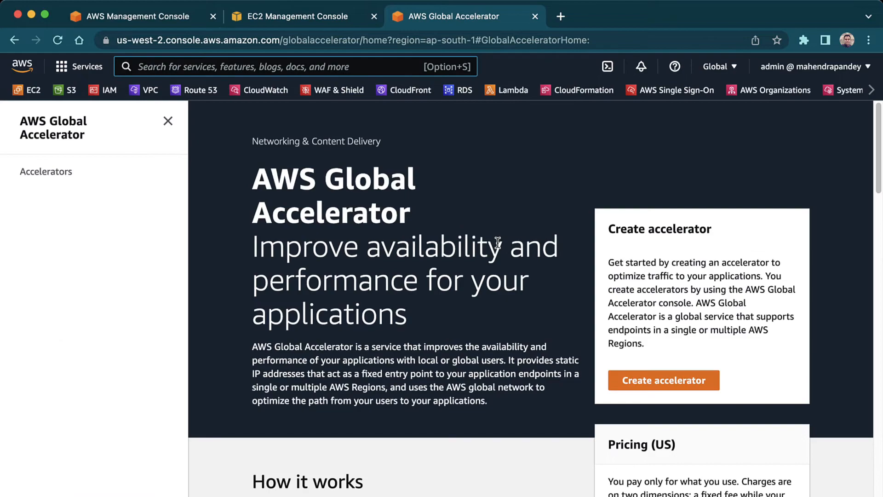
click(730, 69)
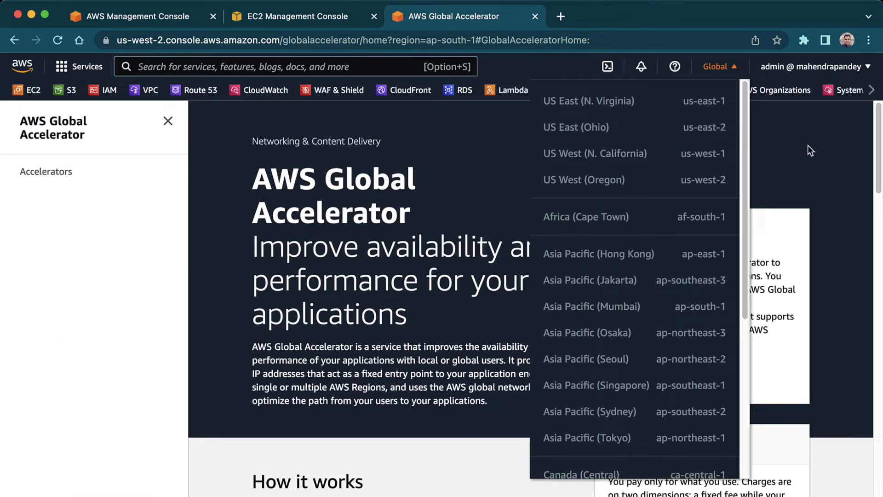
click(810, 151)
- Start creating a Standard accelerator named demoaccel1
click(685, 381)
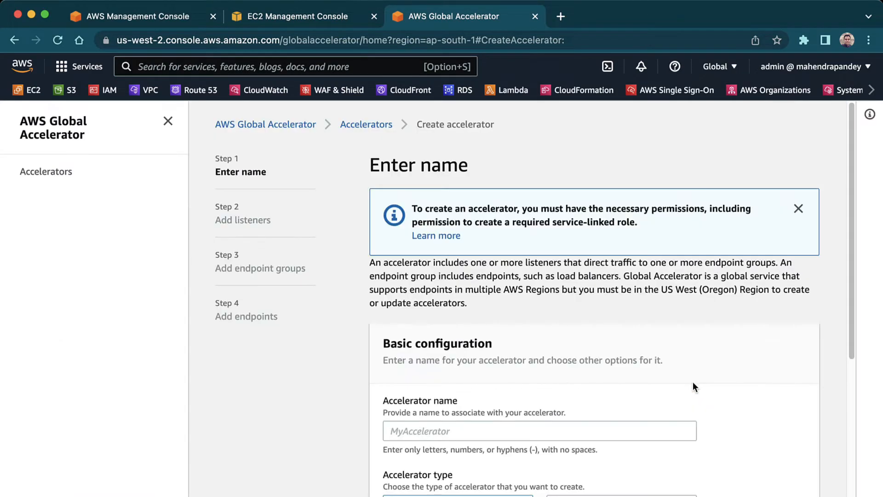
scroll(653, 324, down, 4)
click(488, 242)
text(demoaccel1)
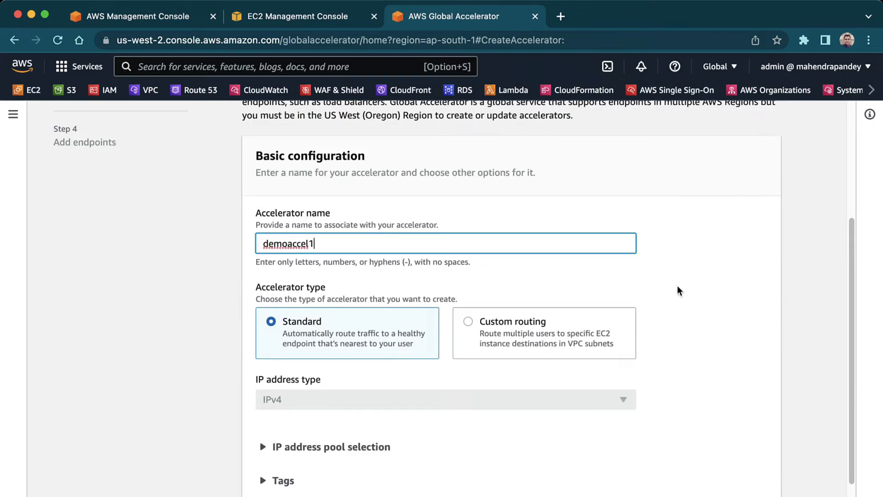
scroll(684, 291, down, 1)
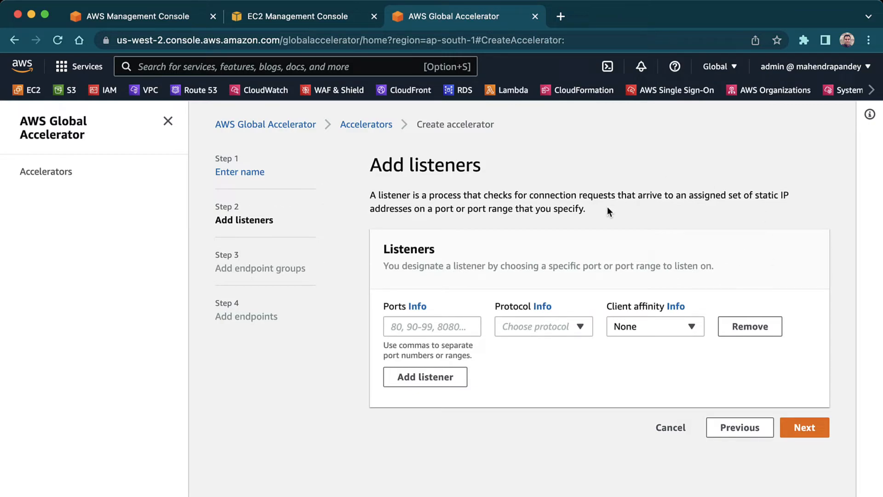
- Configure the listener with ports 80,443, protocol TCP and client affinity None, and continue to the endpoint groups
click(431, 326)
text(80,443)
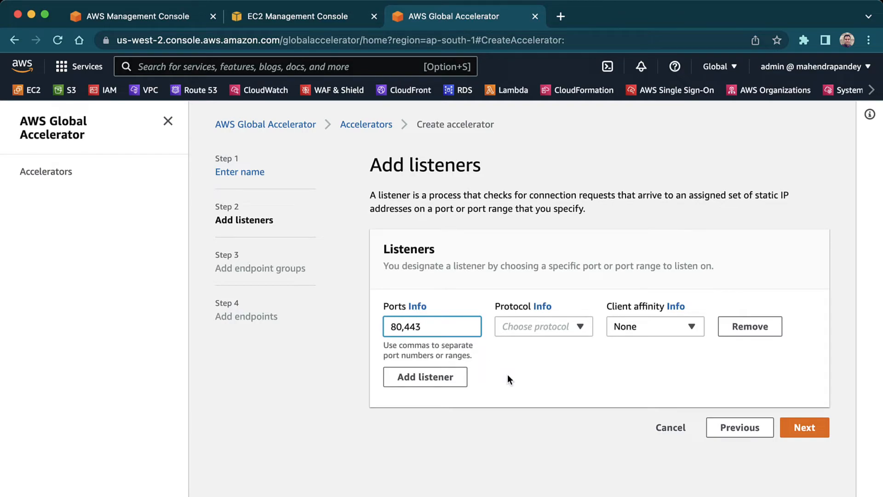
click(578, 327)
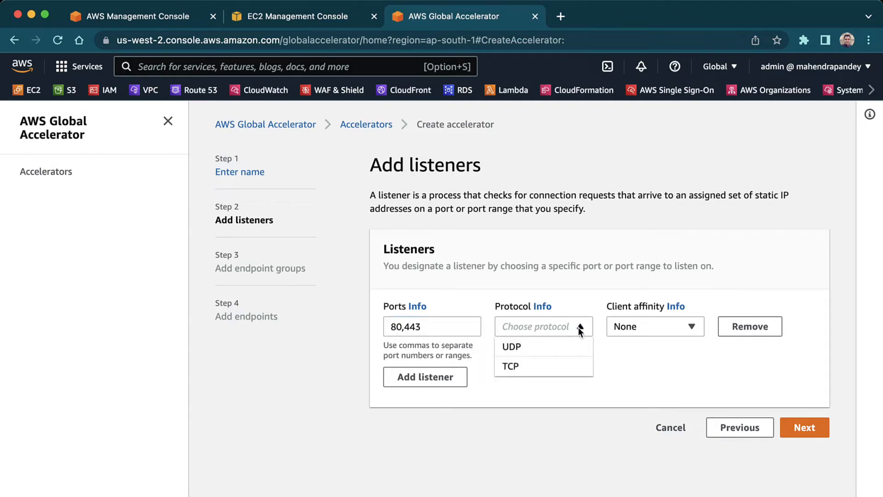
click(558, 371)
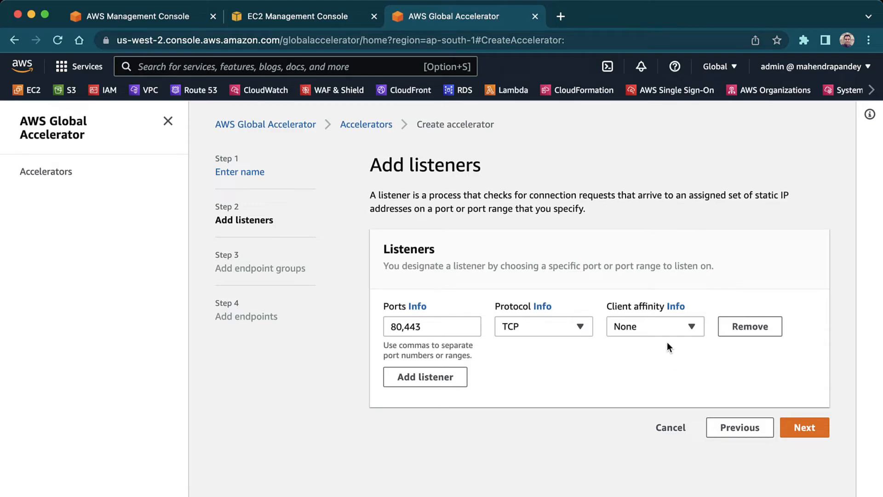
click(802, 427)
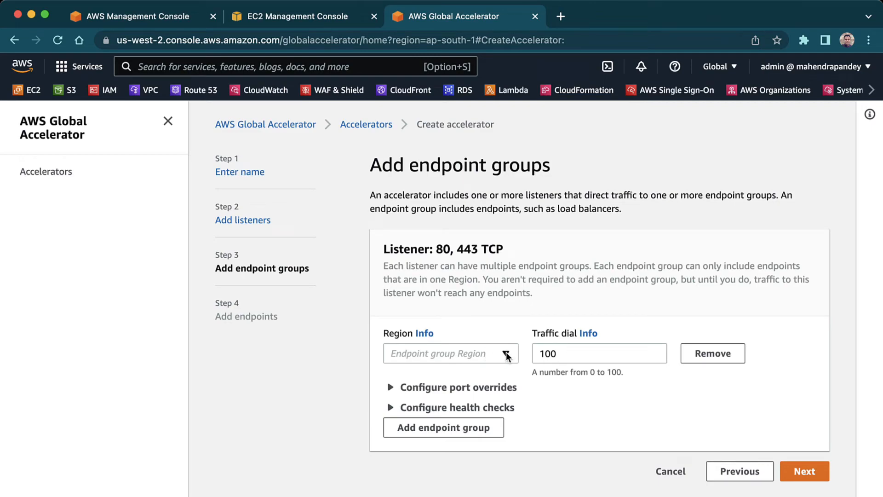
- Set the first endpoint group's Region to us-east-1
click(506, 354)
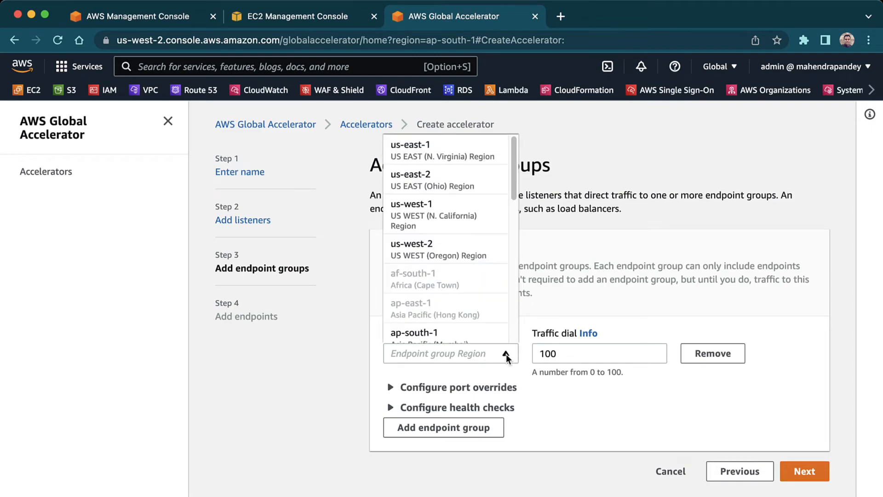
click(449, 153)
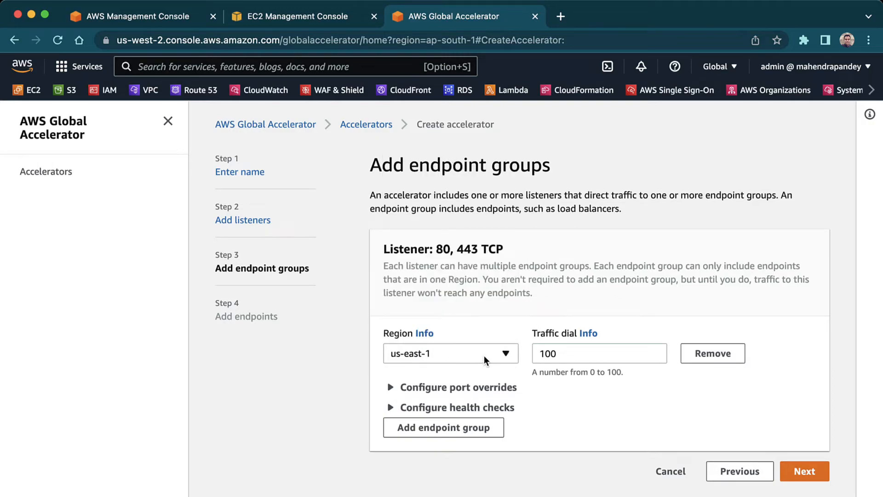
- Add a second endpoint group with the Region ap-south-1 and continue to adding endpoints
click(483, 427)
click(501, 445)
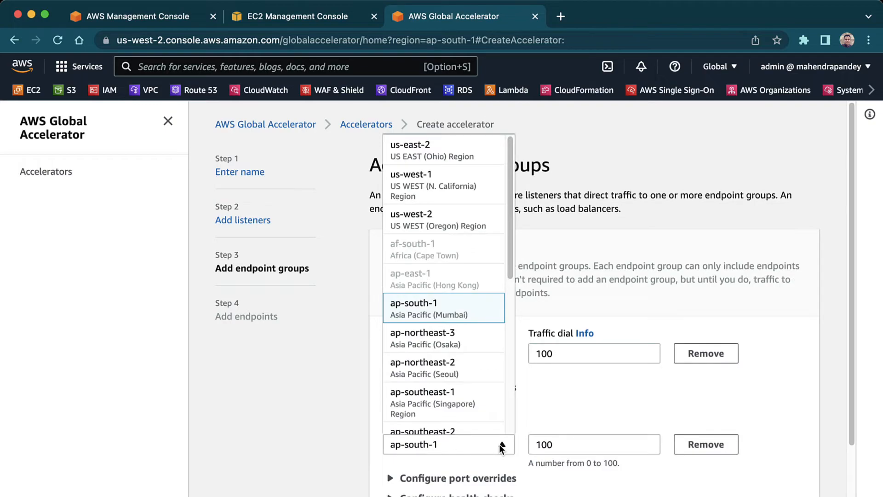
click(476, 310)
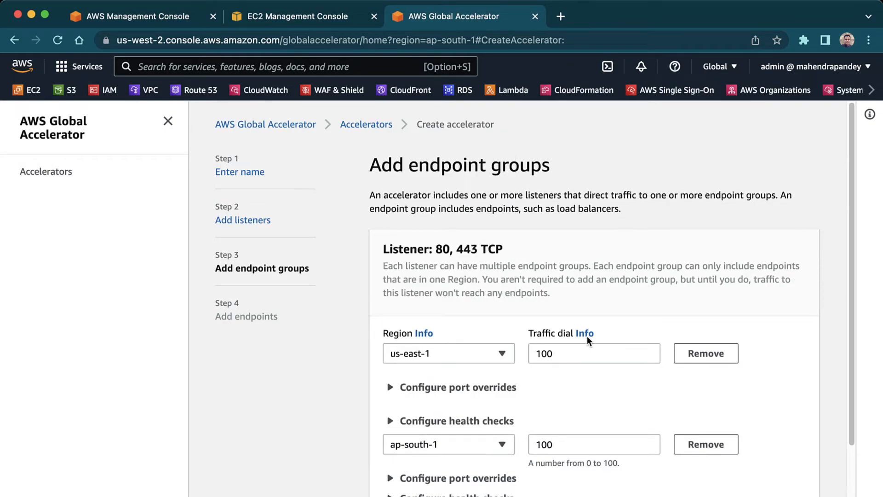
scroll(782, 341, down, 2)
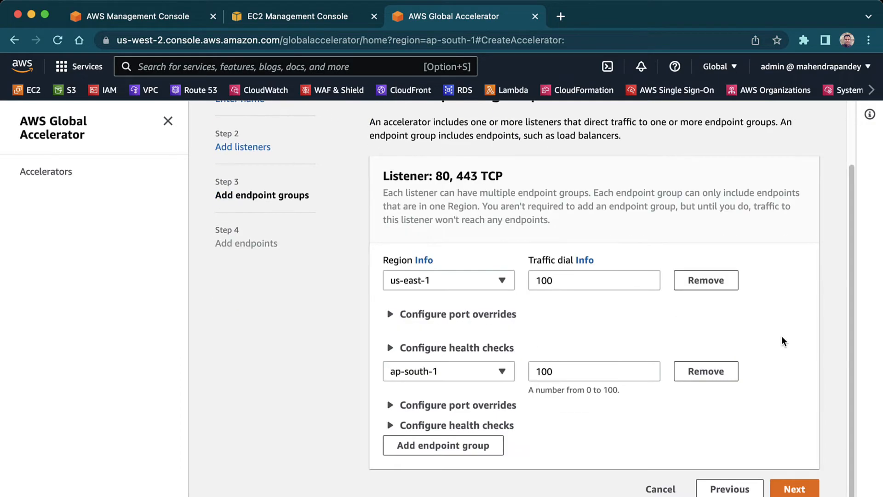
click(792, 488)
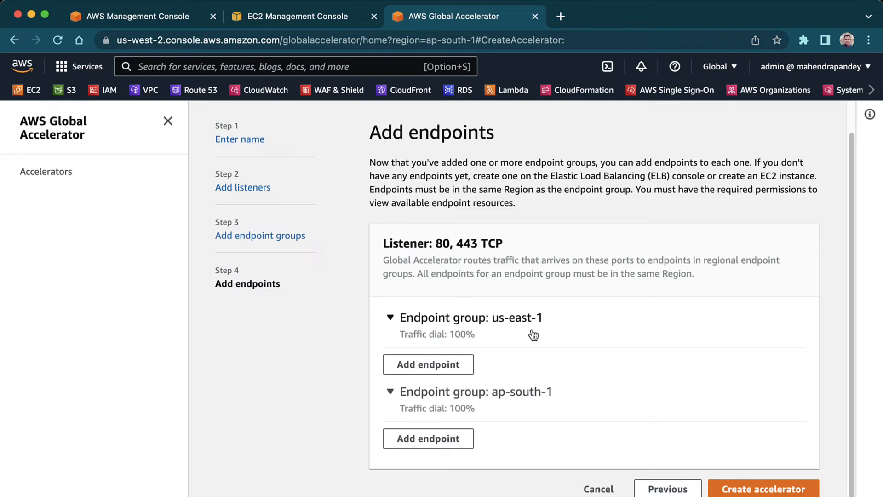
- Add the EC2 instance VM1 as an endpoint of the us-east-1 endpoint group
click(437, 365)
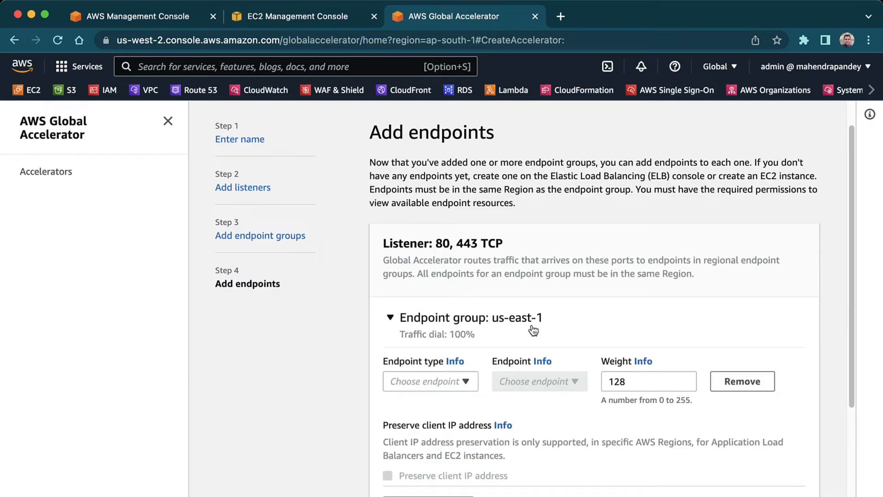
click(464, 381)
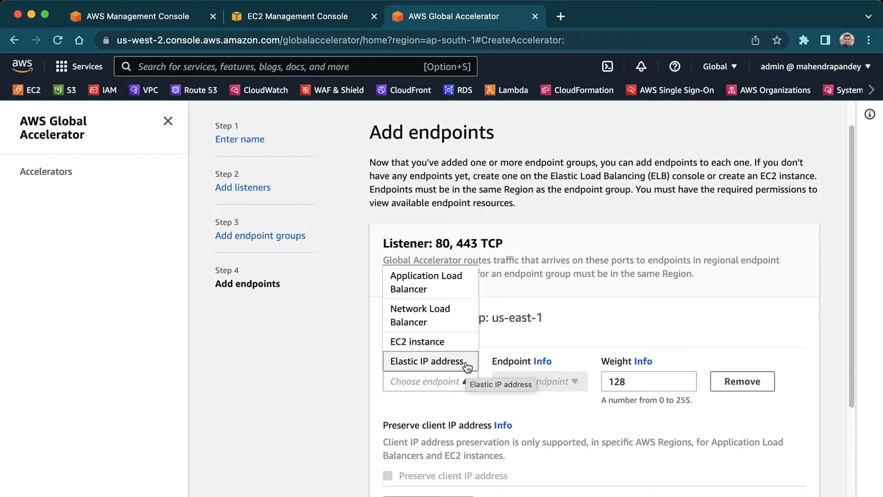
click(457, 342)
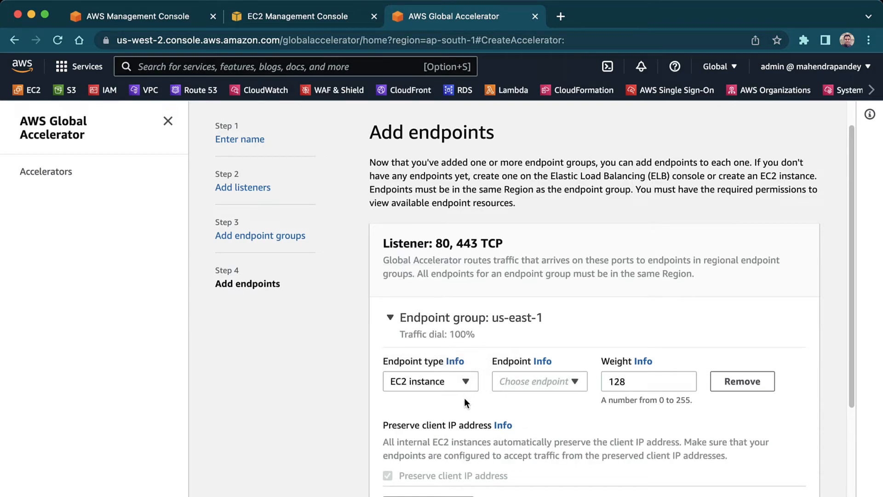
click(568, 383)
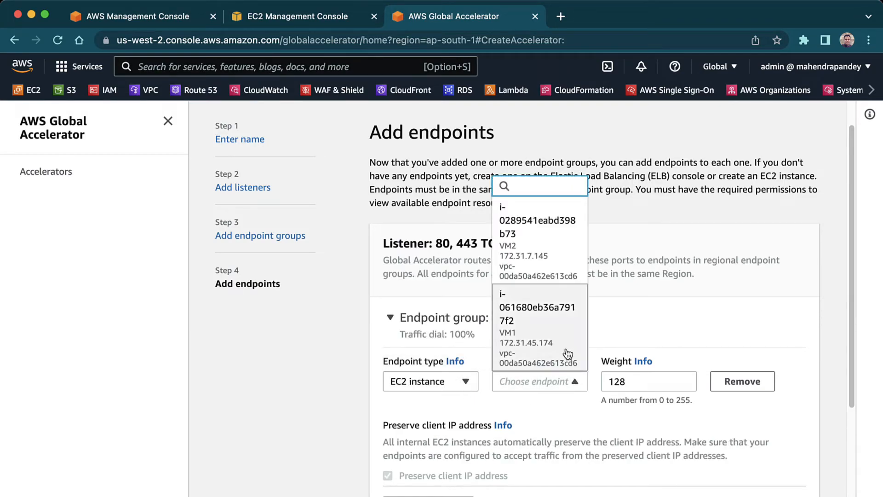
click(556, 326)
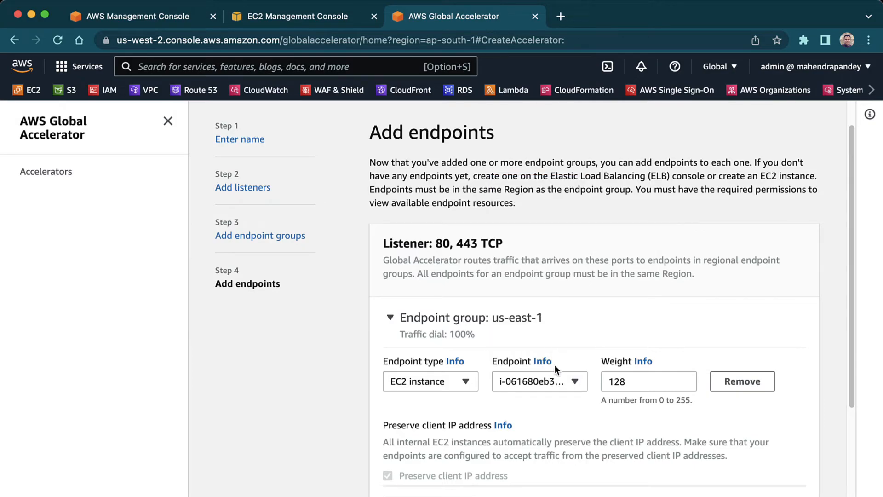
- Add the EC2 instance VM2 as a second endpoint of the us-east-1 endpoint group
scroll(465, 425, down, 1)
click(441, 488)
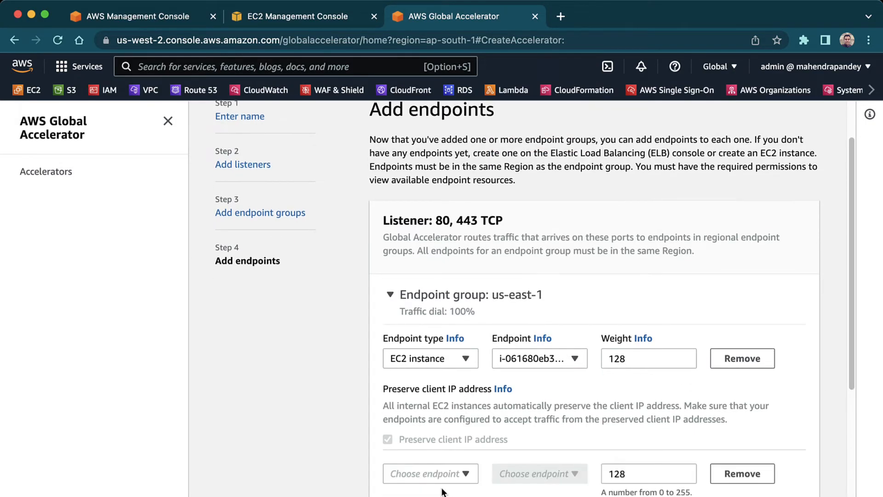
click(457, 473)
click(427, 433)
click(571, 473)
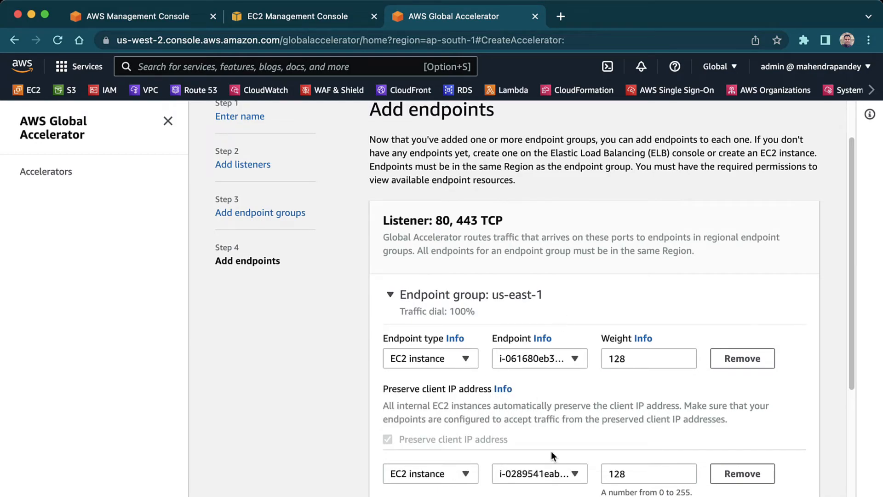
- Read the help information on endpoint weights for the us-east-1 endpoint group
scroll(551, 453, down, 3)
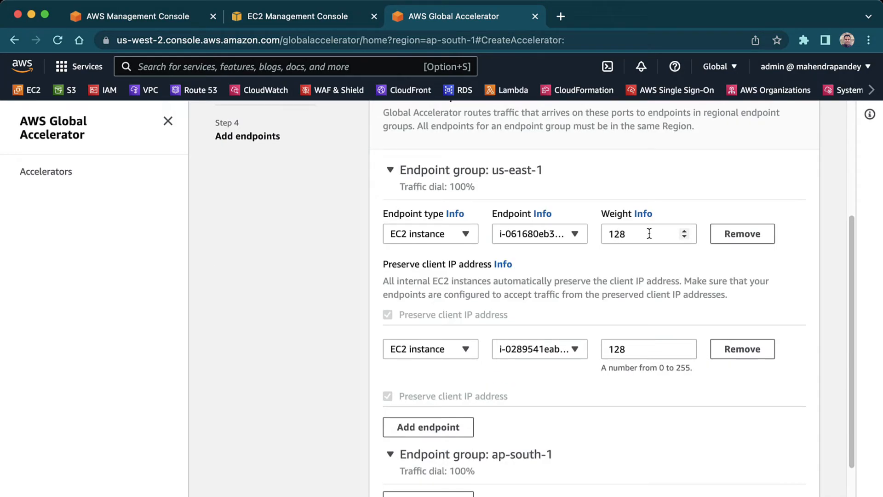
click(642, 216)
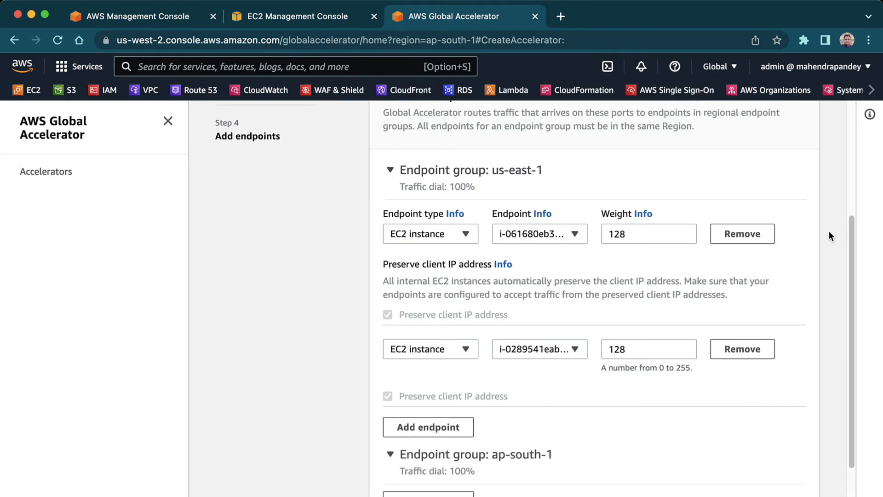
scroll(827, 233, down, 3)
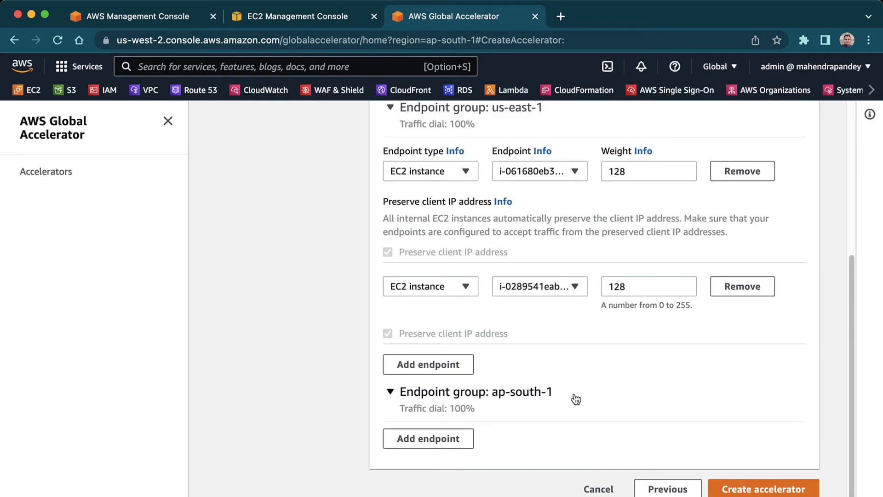
- Add the EC2 instance VM3 as an endpoint of the ap-south-1 endpoint group
click(450, 437)
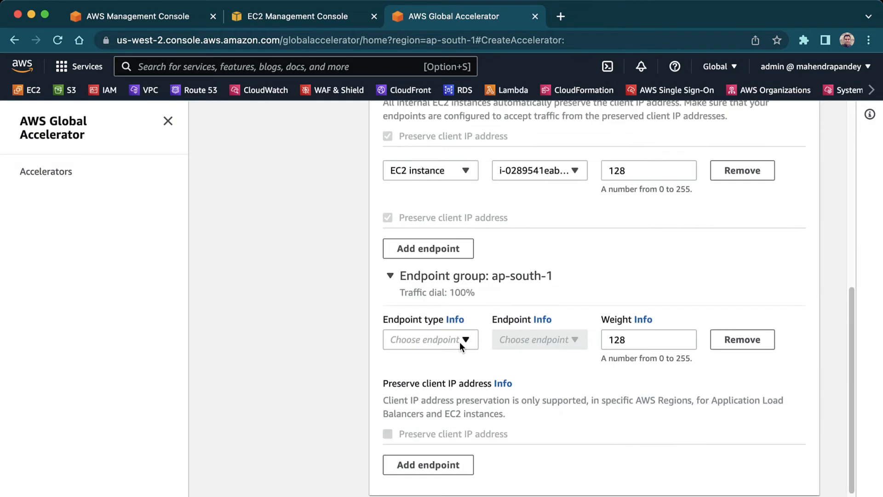
click(458, 340)
click(455, 405)
click(540, 339)
click(565, 242)
click(536, 342)
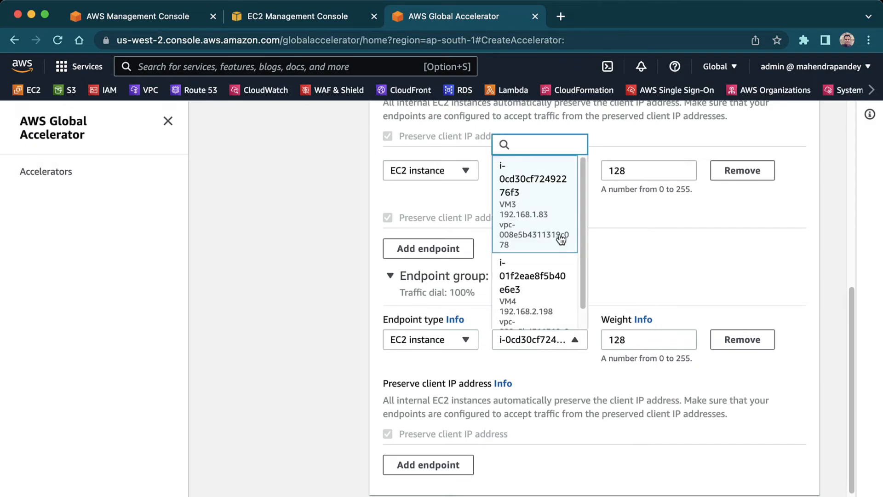
click(551, 221)
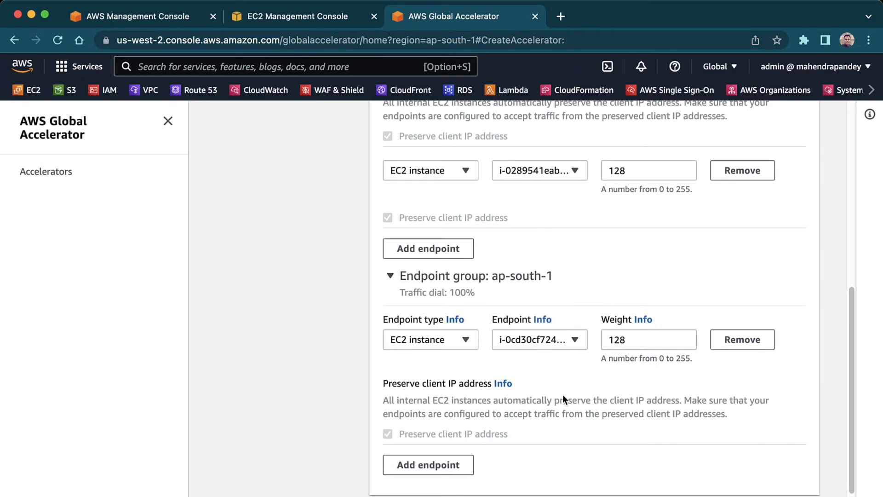
- Add the EC2 instance VM4 as a second endpoint of the ap-south-1 endpoint group and create the accelerator
click(455, 464)
click(462, 457)
click(437, 415)
click(551, 454)
click(562, 398)
scroll(736, 425, down, 3)
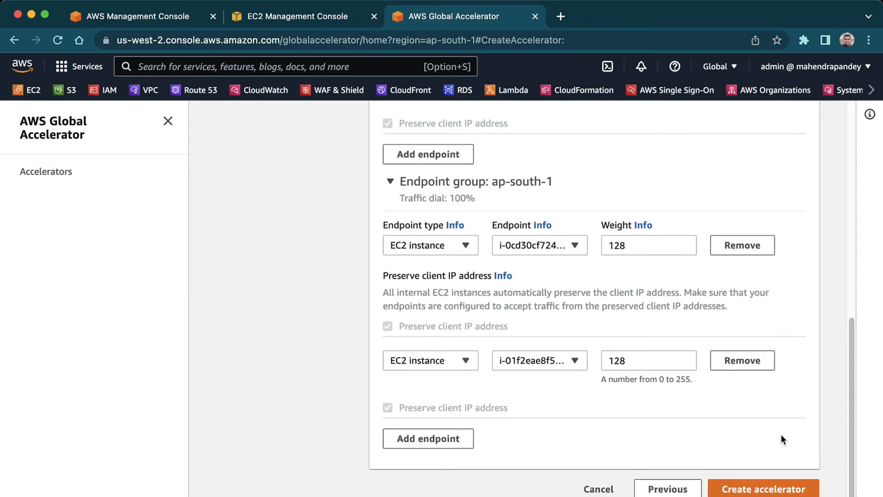
click(760, 490)
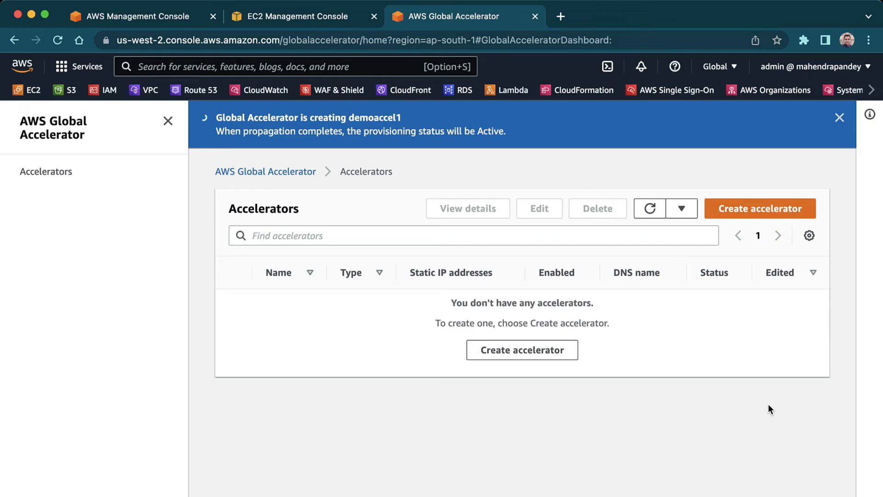
- Check demoaccel1's static IP addresses, and run dig +noall +answer acd2f7d90dab47313.awsglobalaccelerator.com in the terminal
drag(407, 321, 481, 409)
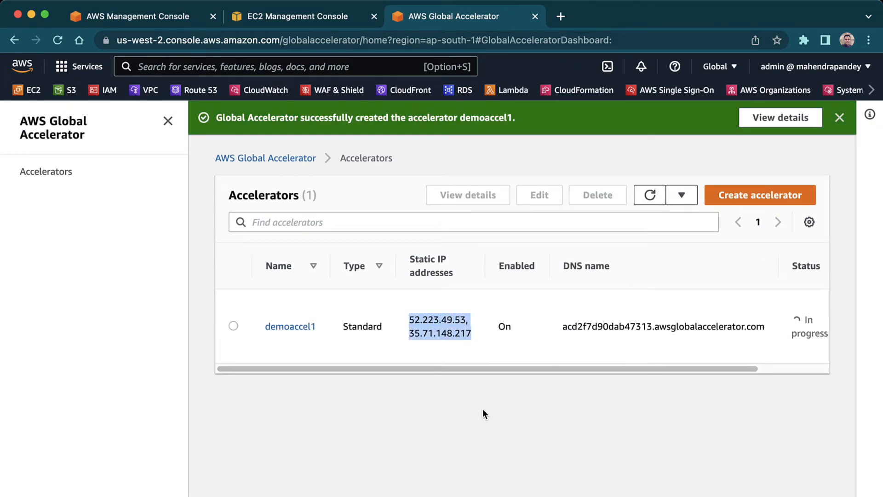
click(482, 408)
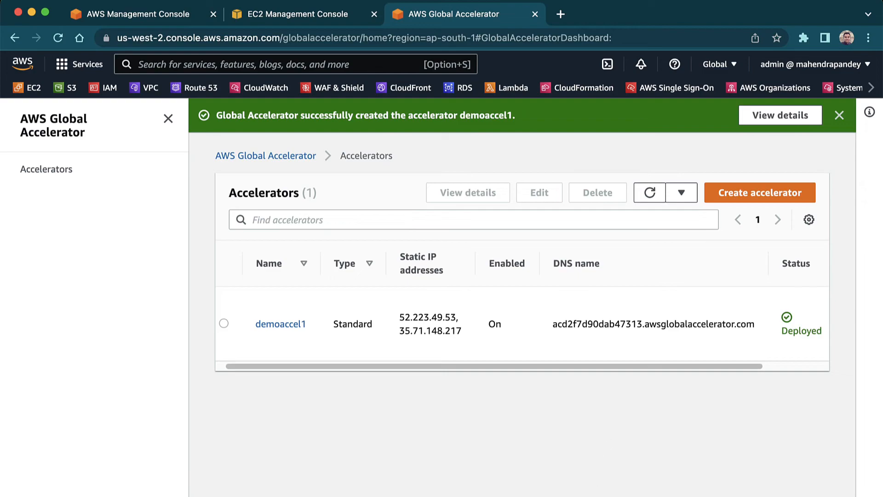
click(563, 495)
text(dig +noall +answer acd2f7d90dab47313.awsglobalaccelerator.com)
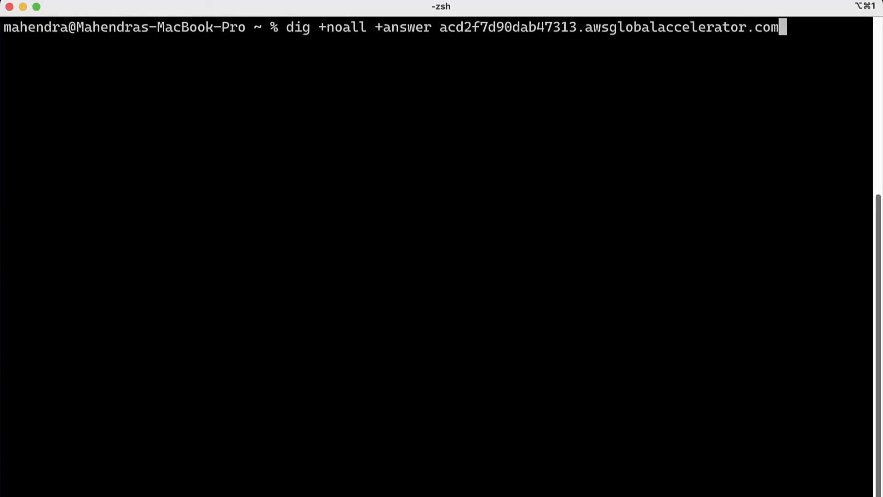
key(Return)
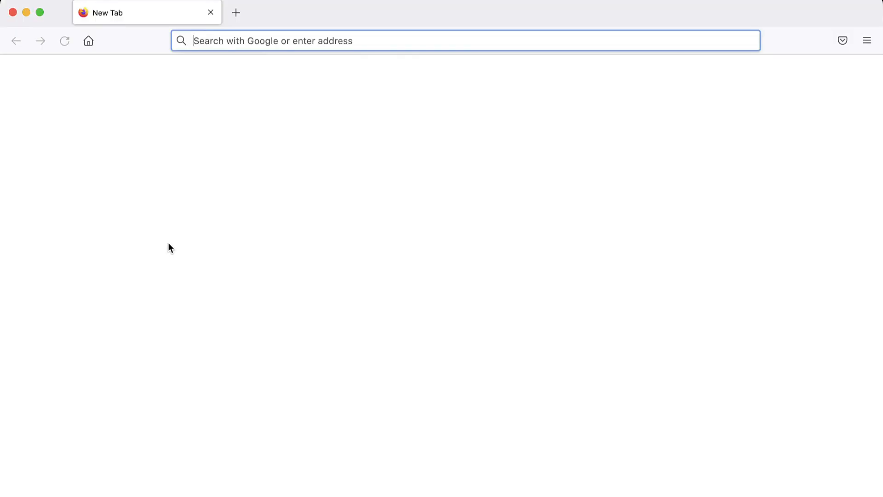
- Open acd2f7d90dab47313.awsglobalaccelerator.com in Firefox, and load it through kproxy.com to check which Availability Zone serves the page
text(acd2f7d90dab47313.awsglobalaccelerator.com)
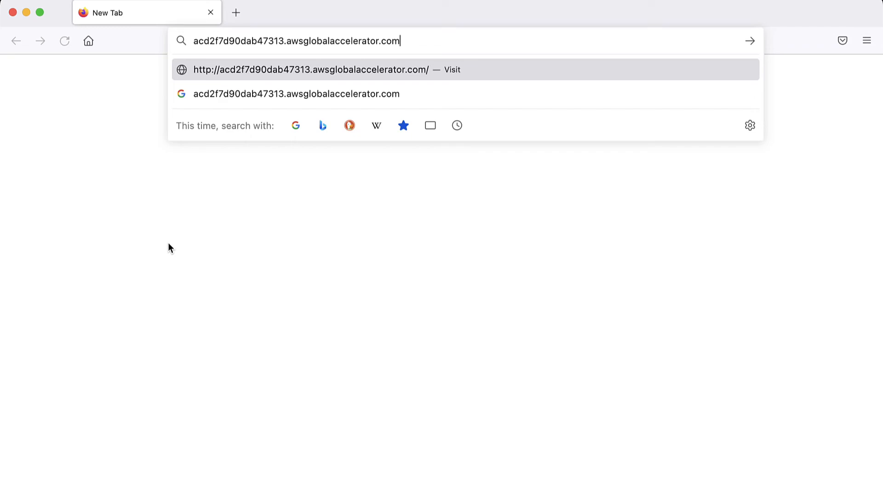
key(Return)
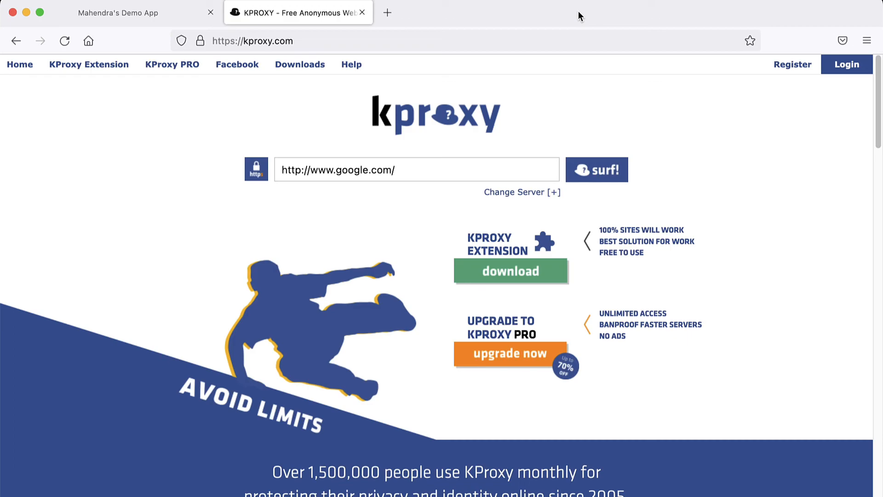
click(437, 167)
text(acd2f7d90dab47313.awsglobalaccelerator.com)
key(Return)
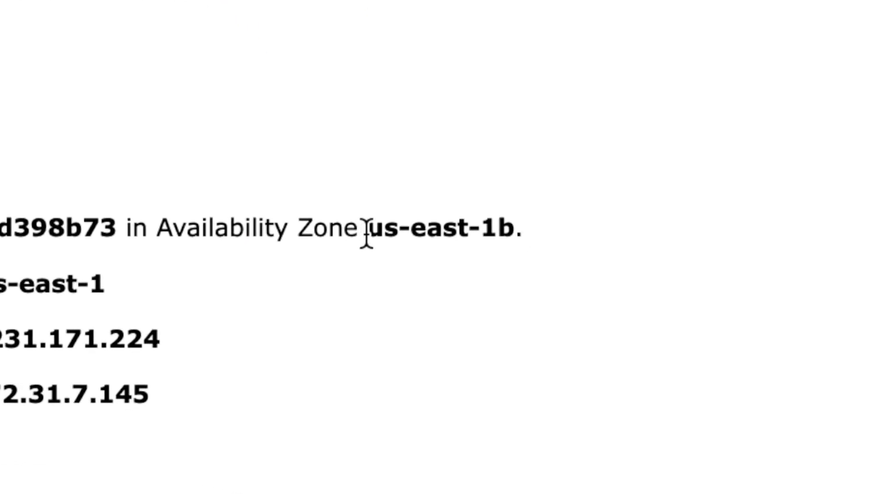
drag(367, 234, 494, 231)
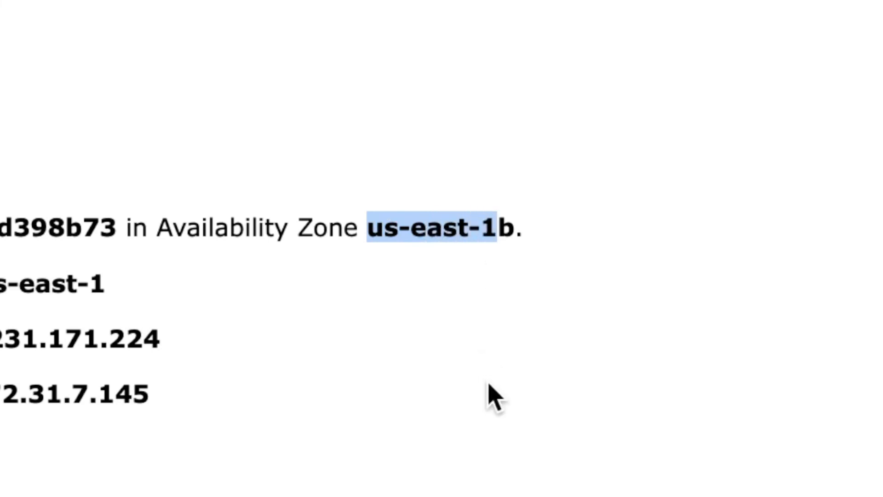